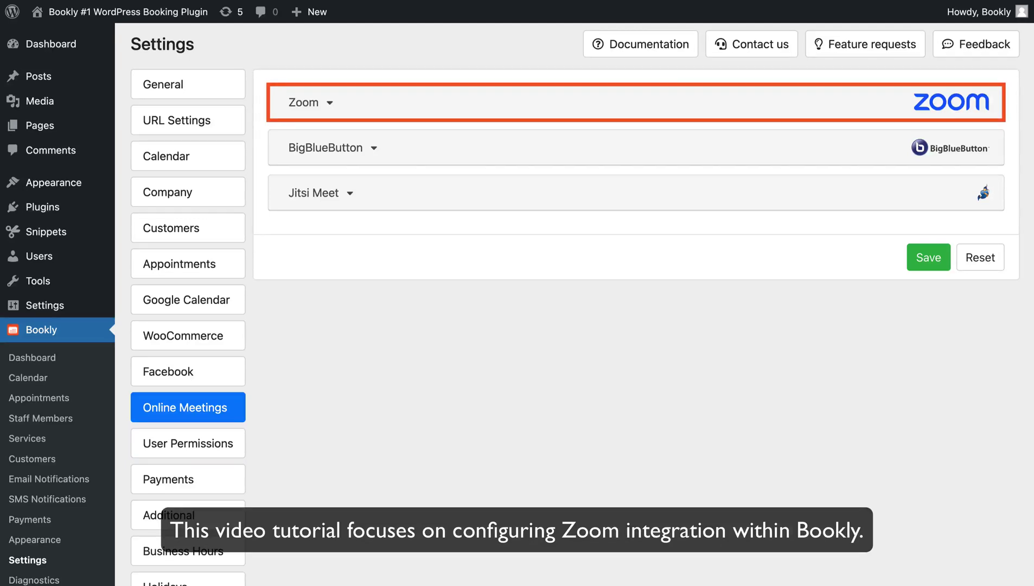
- Expand the Zoom section to reveal its OAuth 2.0 authentication and app setup instructions
click(659, 102)
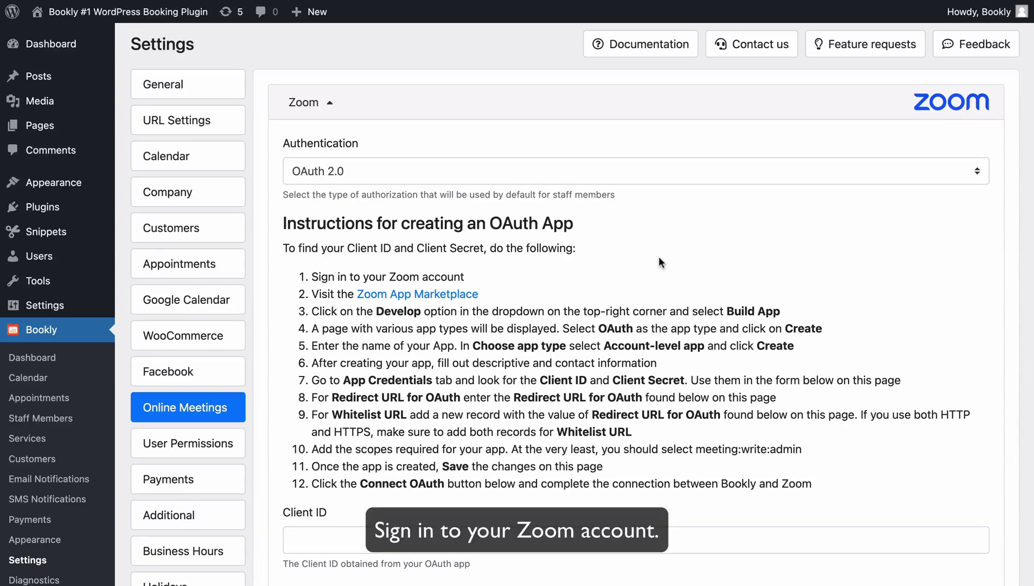
- In the Zoom App Marketplace, build a new general app, 'General app 22'
click(476, 296)
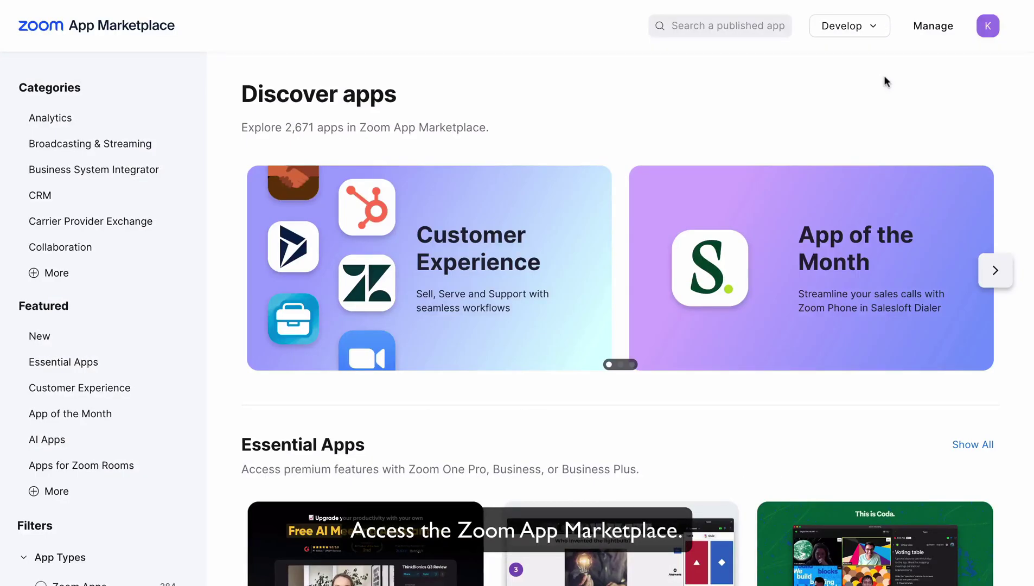
click(877, 35)
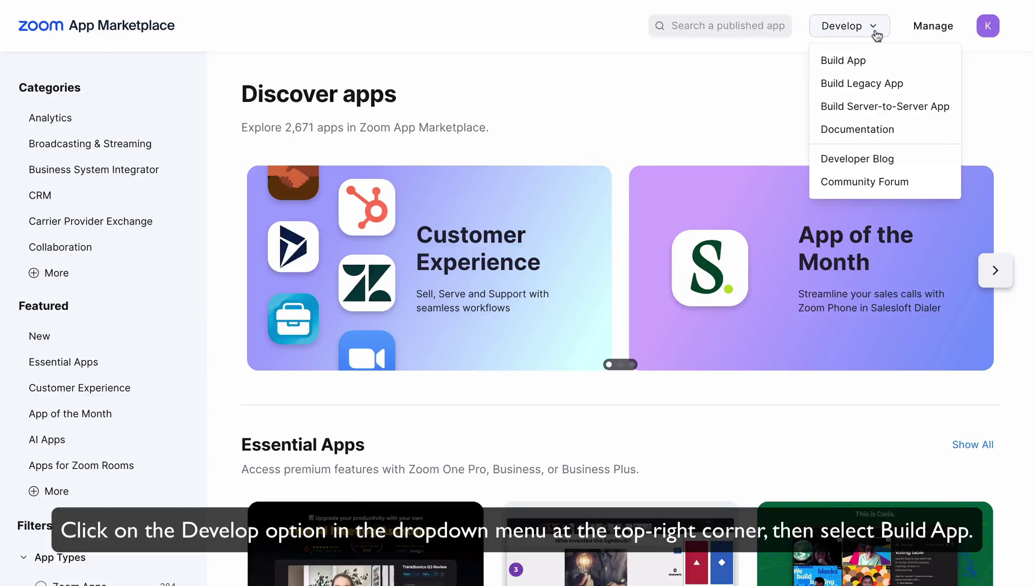
click(870, 59)
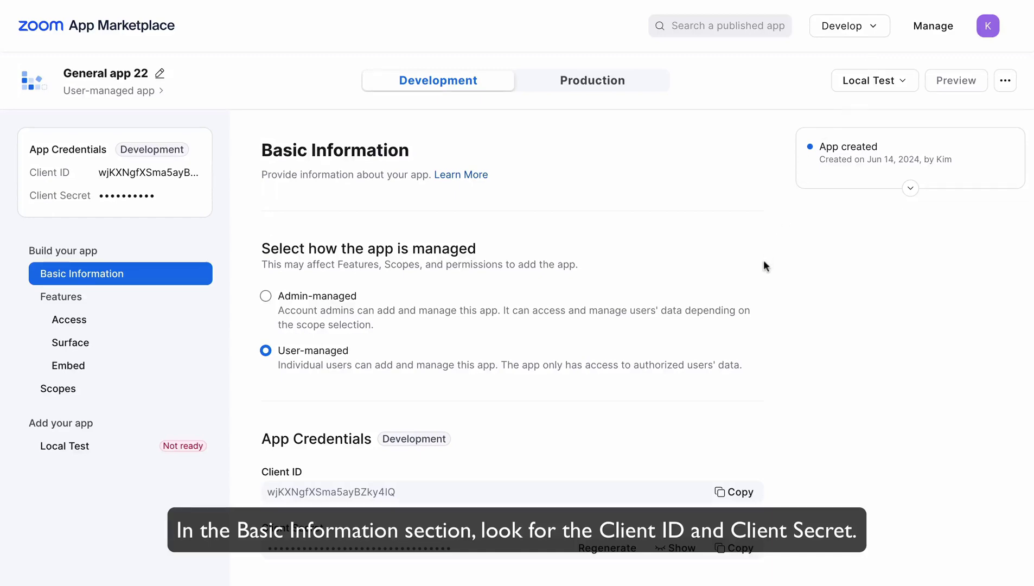
- Fill Bookly's Zoom Client ID and Client Secret fields with the new Zoom app's credentials
scroll(764, 262, down, 5)
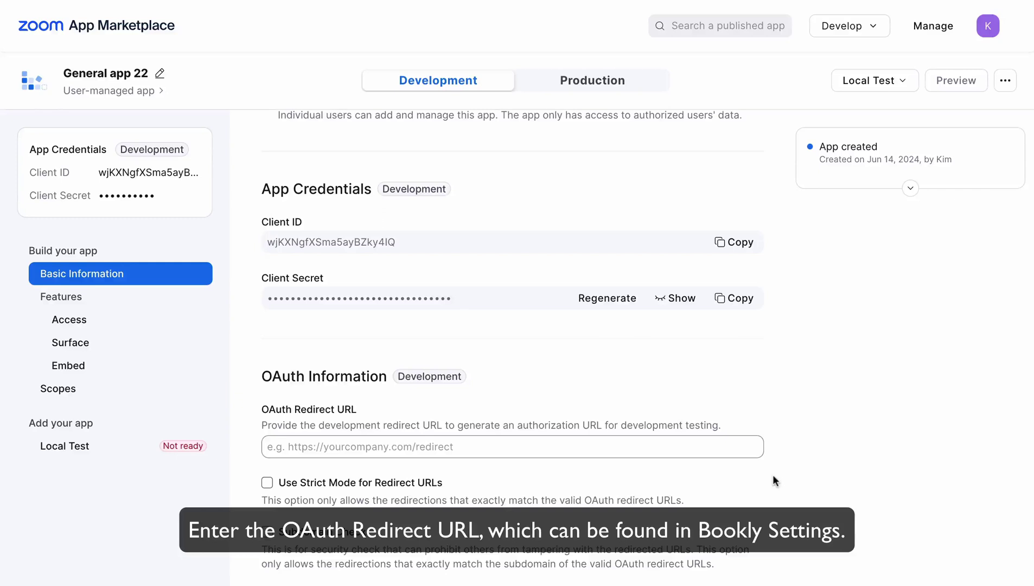
- Set the Zoom app's OAuth Redirect URL to Bookly's redirect URL
scroll(773, 480, down, 2)
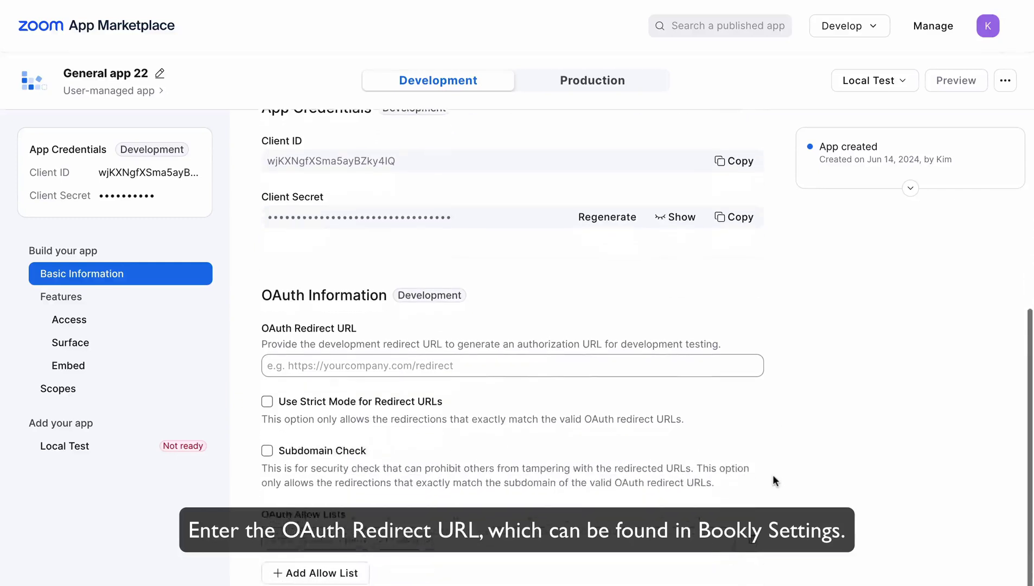
click(340, 347)
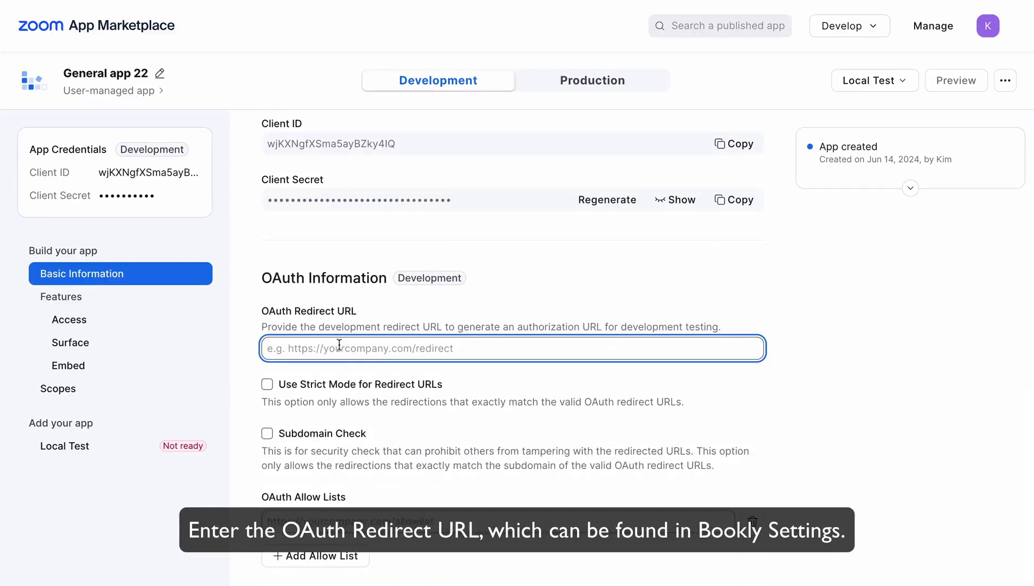
text(https://bookly-wp.com/bookly/wp-admin/admin-ajax.php?action=bookly_pro_request_zoom_access_token)
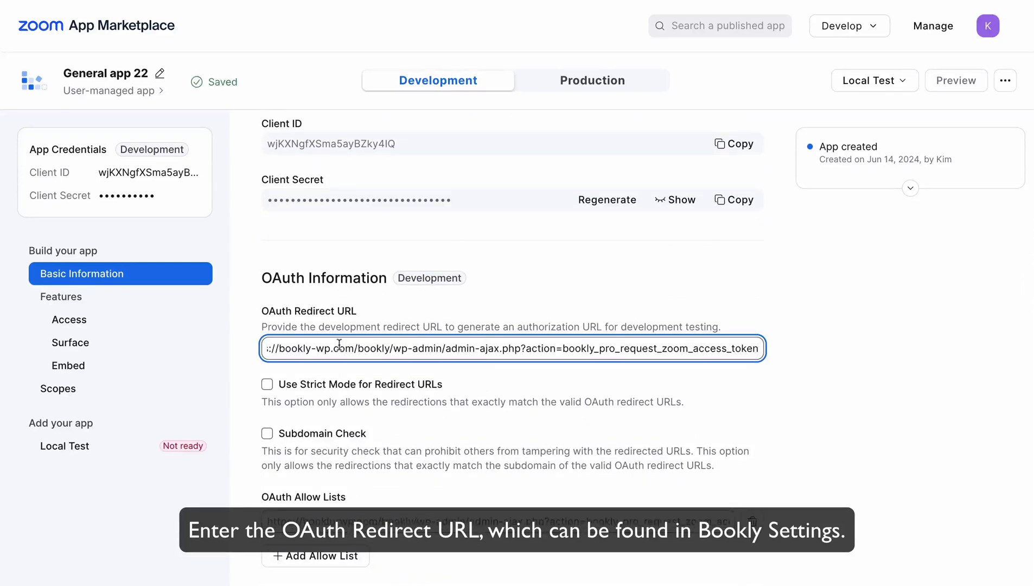
- Add the redirect URL to the Allow List, with the second entry using http instead of https
scroll(406, 453, down, 1)
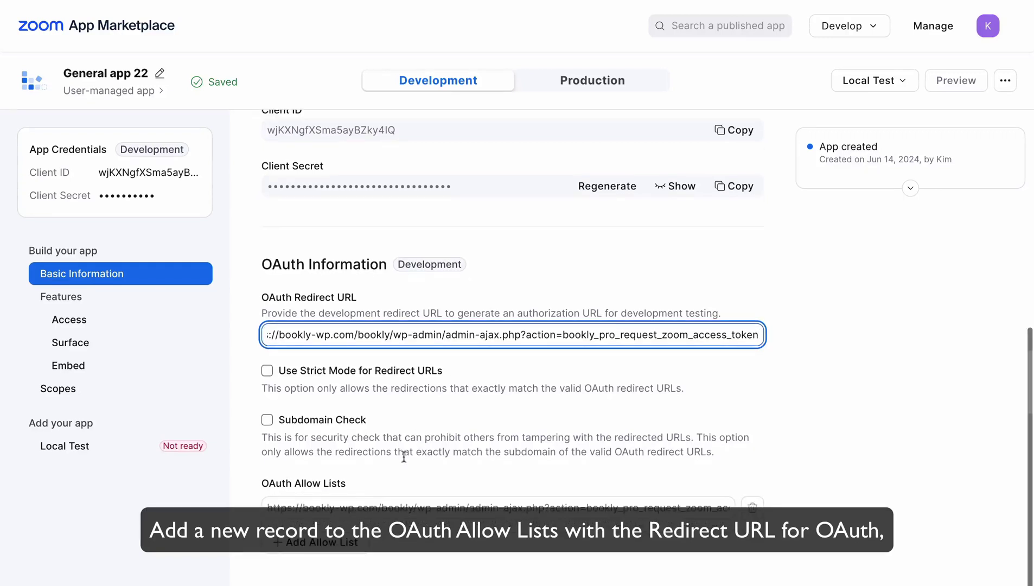
click(354, 543)
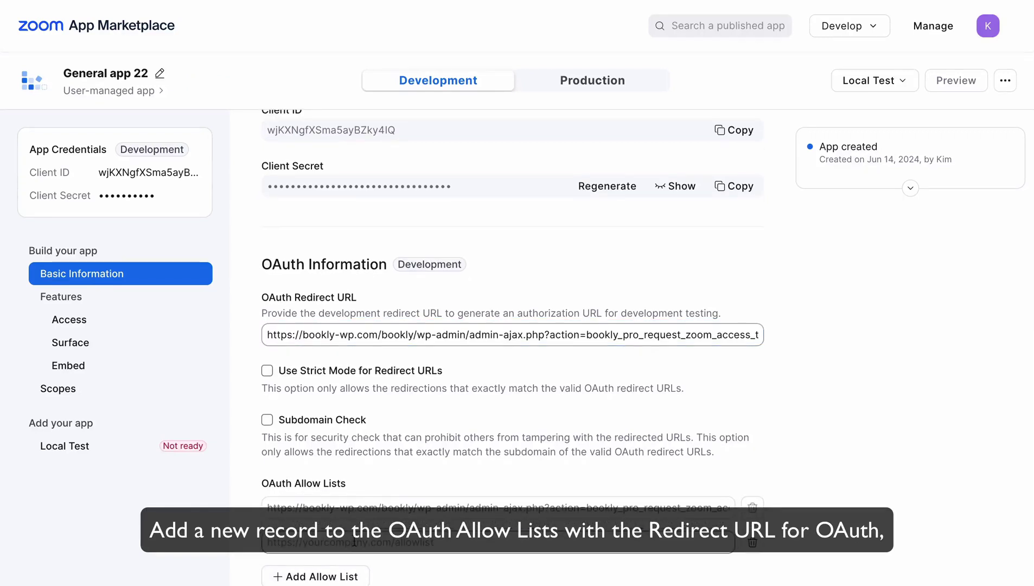
click(354, 542)
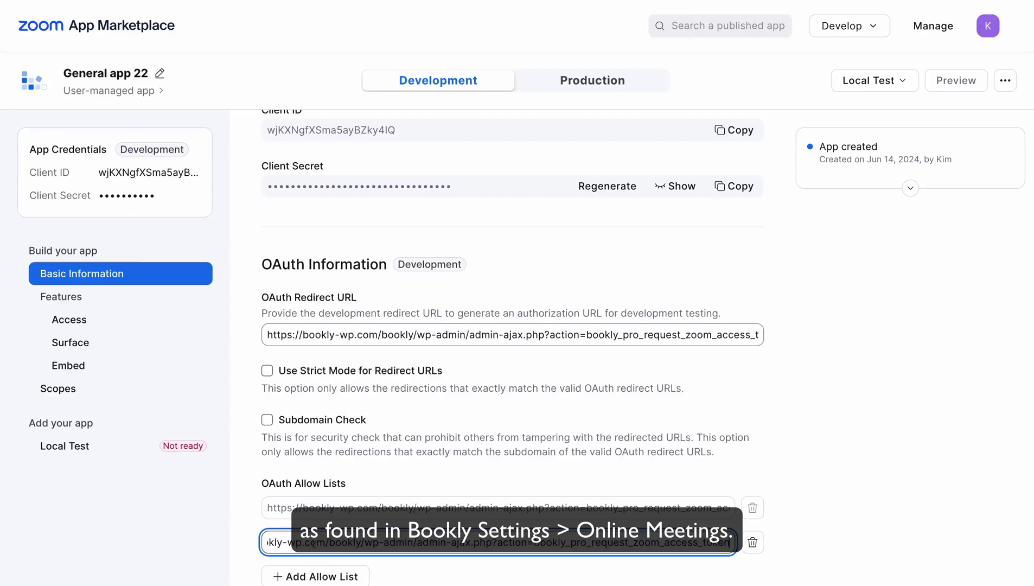
text(https://bookly-wp.com/bookly/wp-admin/admin-ajax.php?action=bookly_pro_request_zoom_access_token)
click(270, 543)
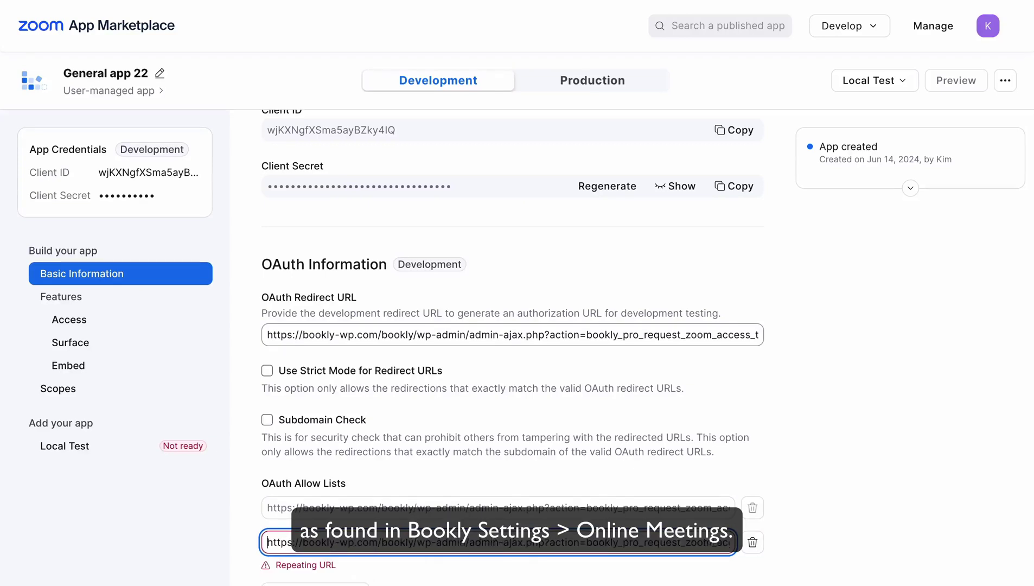
key(BackSpace)
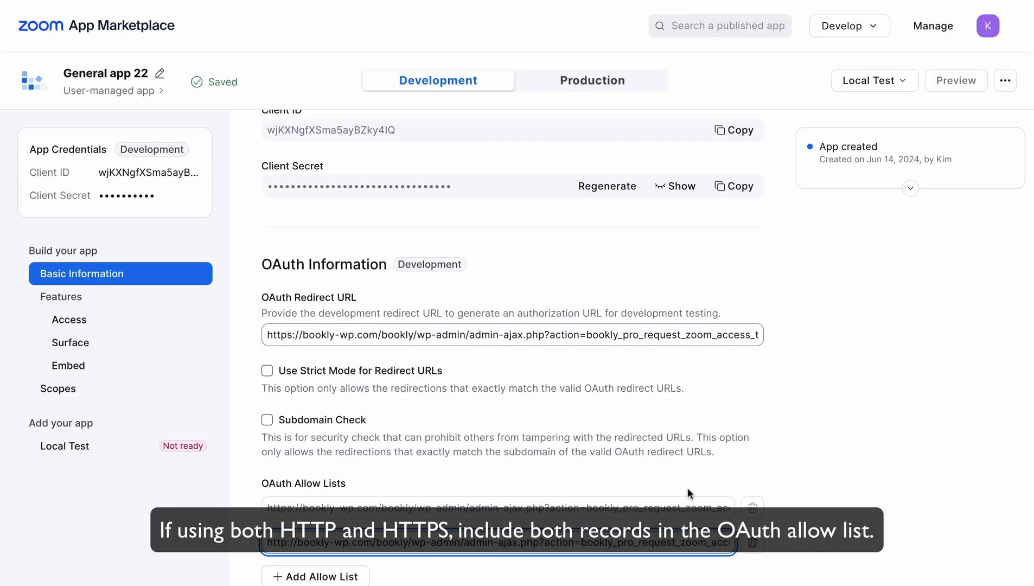
scroll(835, 524, down, 2)
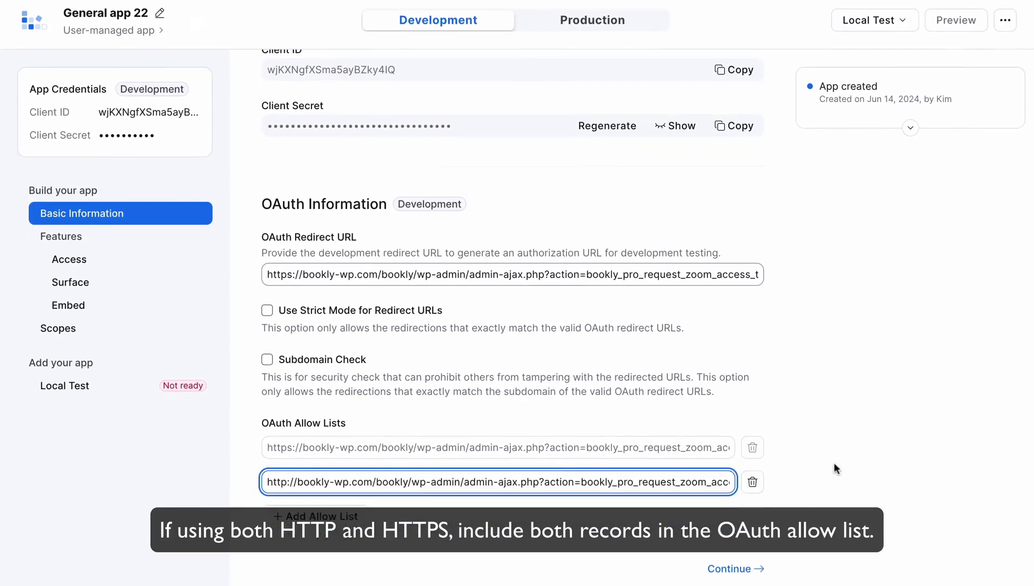
- Advance through the app's Access and feature pages to the Scopes page
click(743, 571)
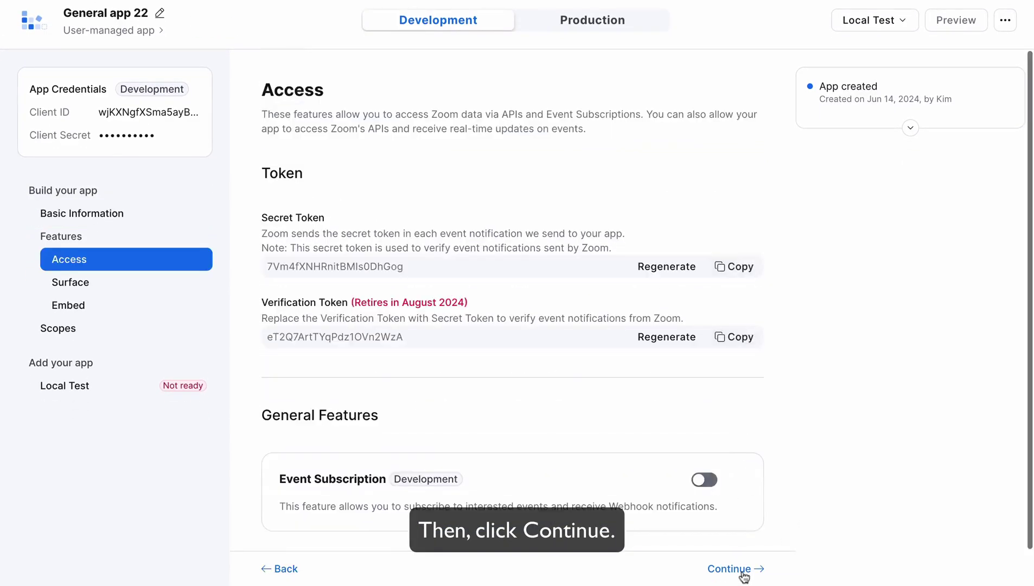
click(742, 571)
click(743, 571)
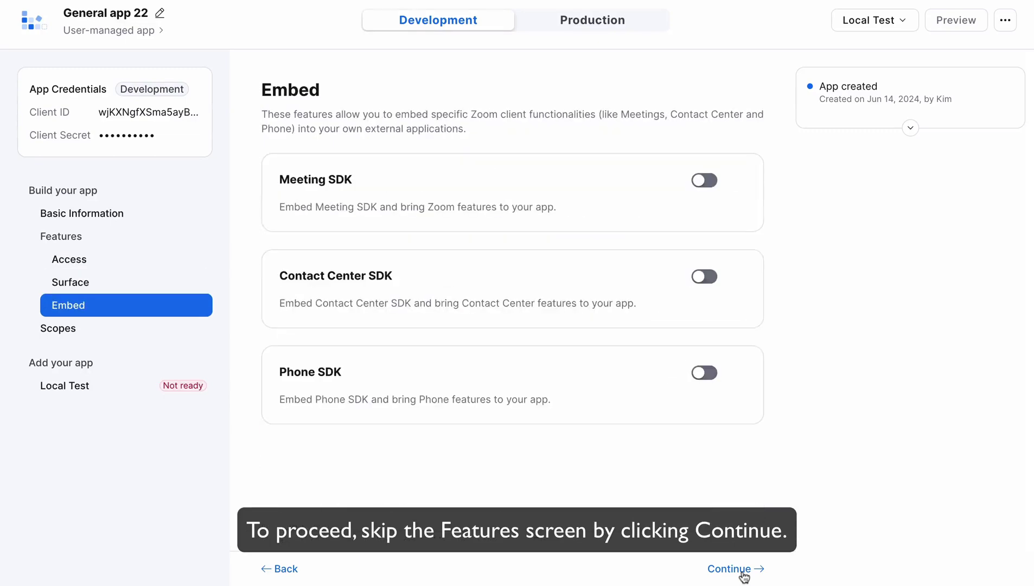
click(743, 571)
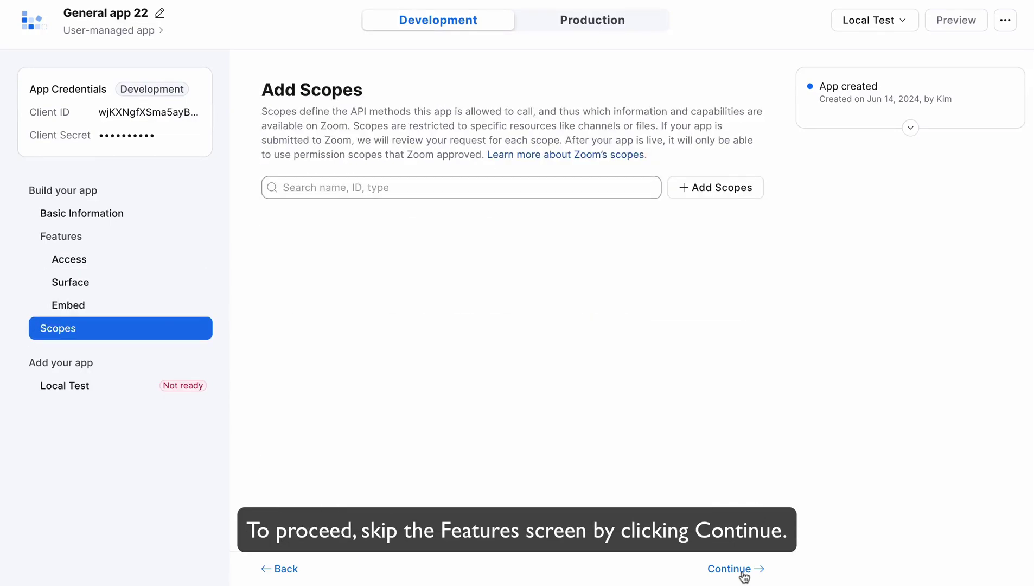
- Add the meeting:write:meeting and meeting:update:meeting scopes to General app 22
scroll(722, 299, up, 2)
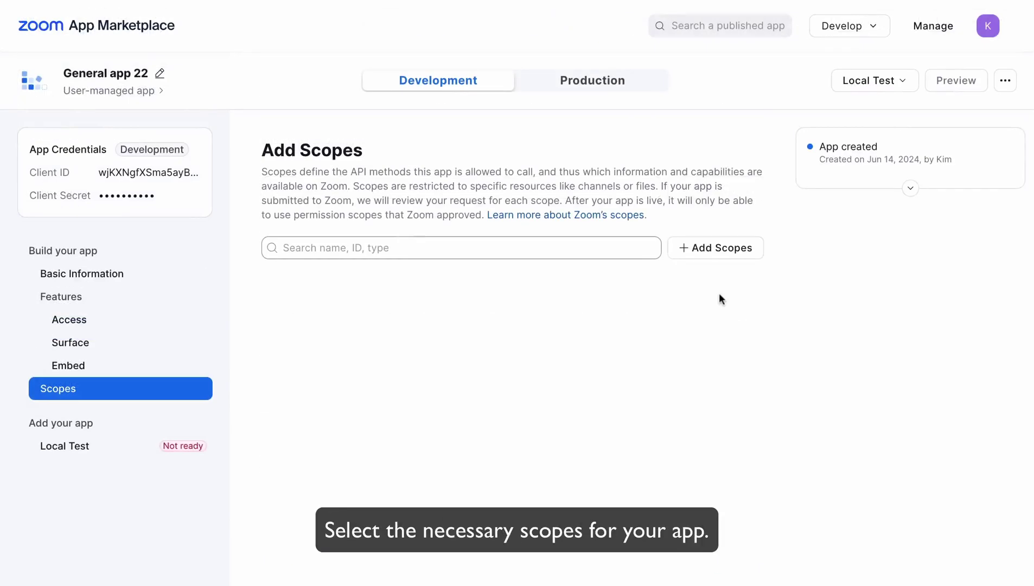
click(717, 248)
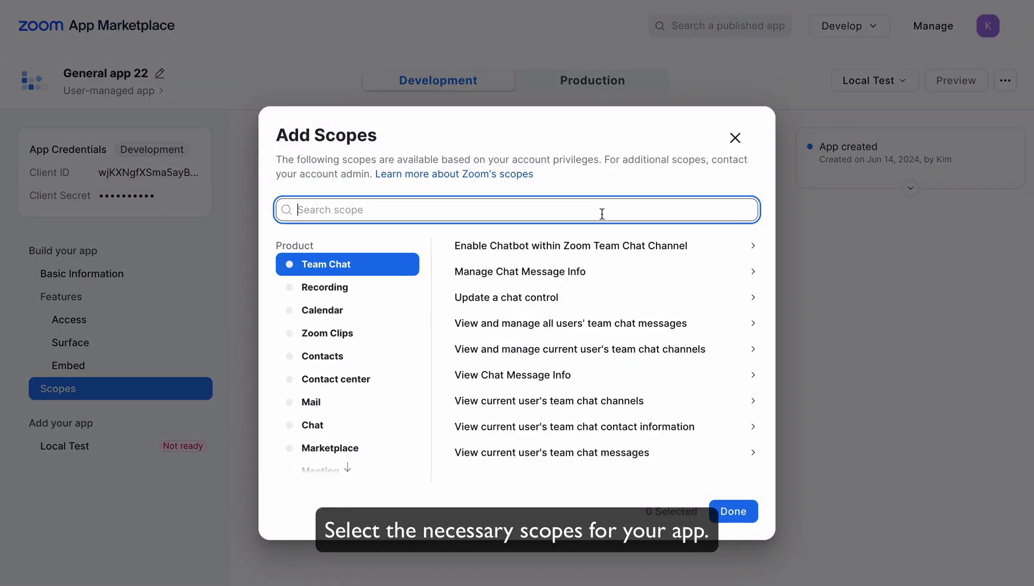
text(meeting:)
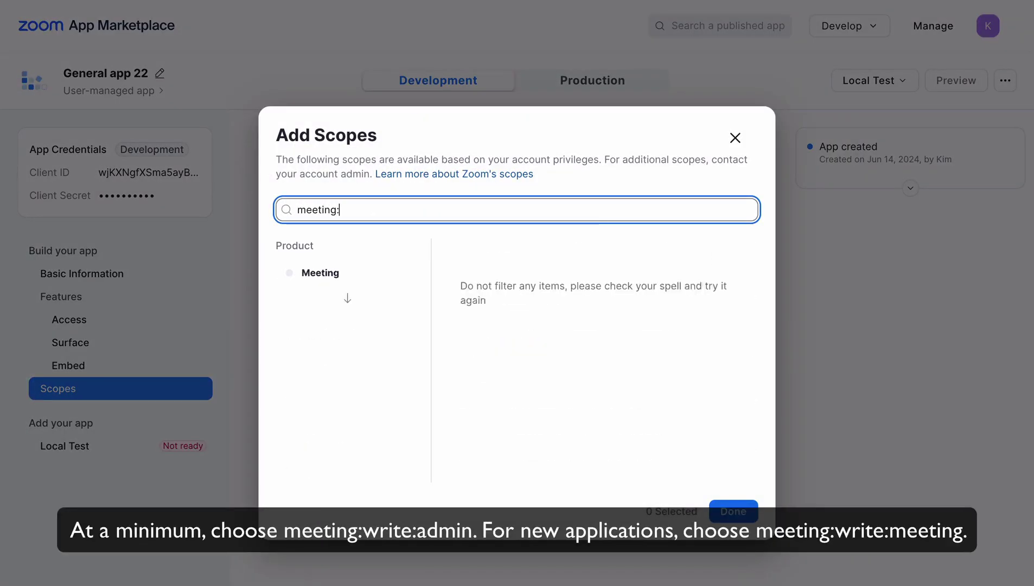
text(write)
scroll(678, 312, down, 1)
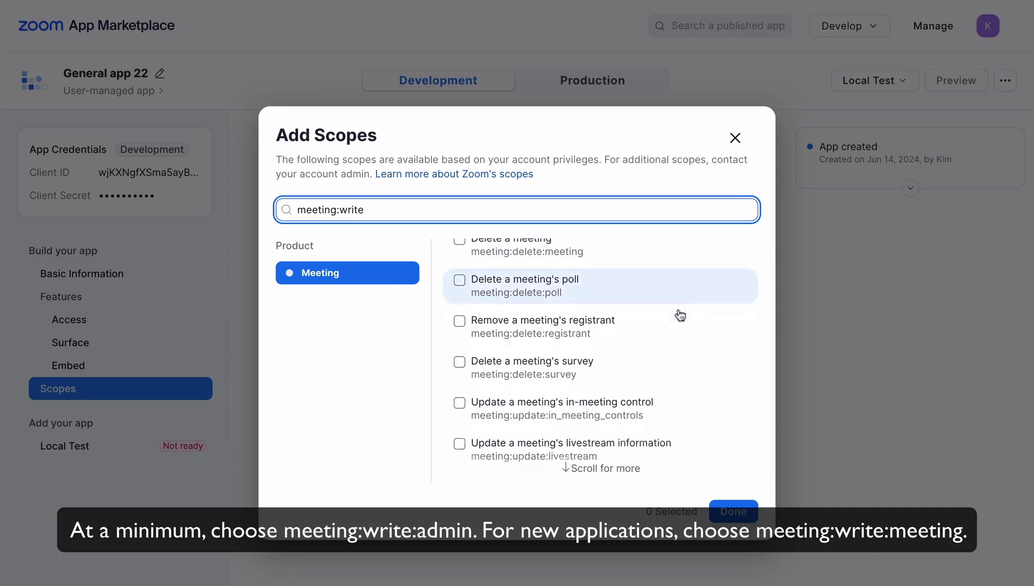
scroll(680, 316, down, 10)
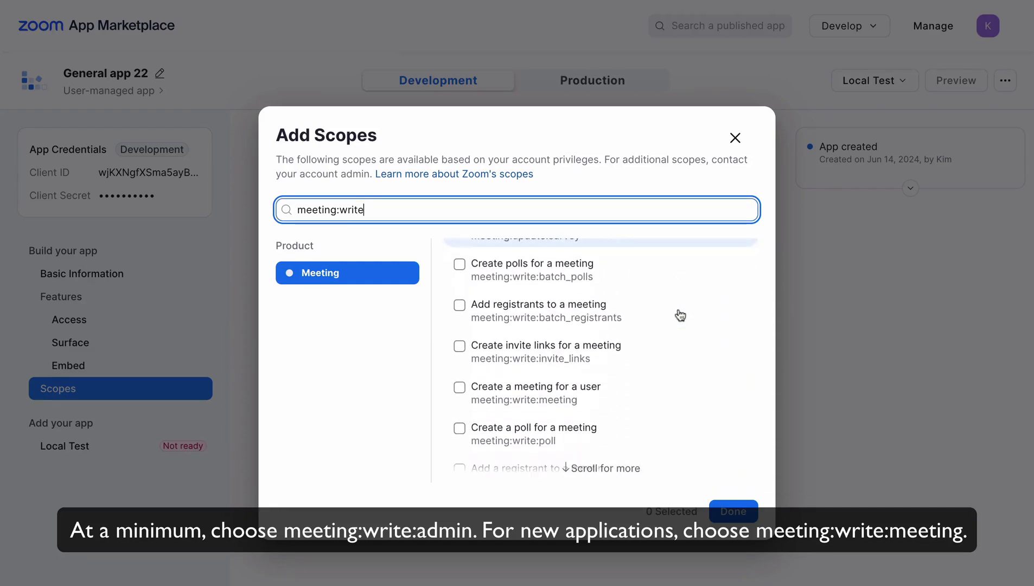
scroll(680, 315, down, 1)
click(641, 353)
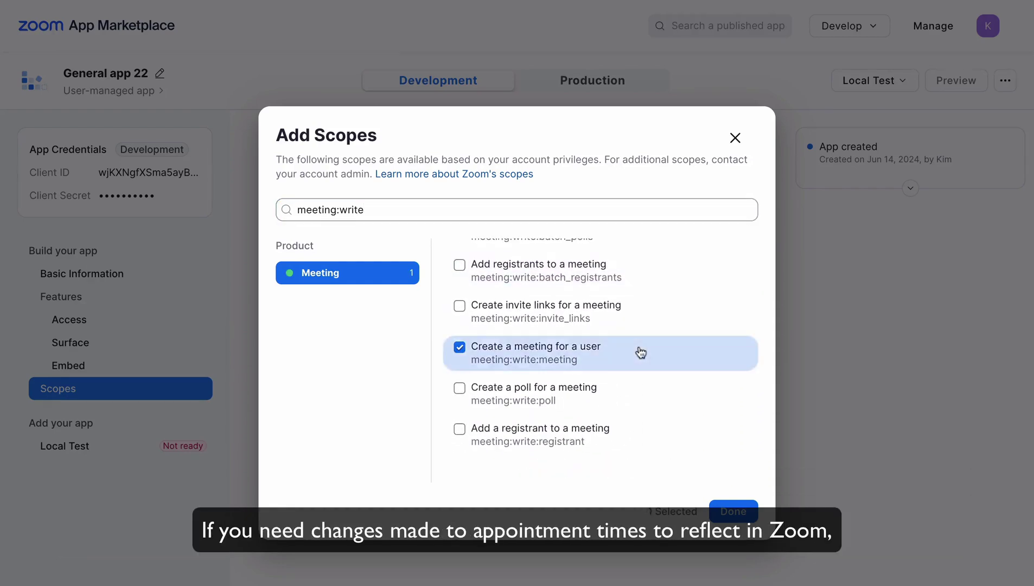
scroll(641, 353, up, 6)
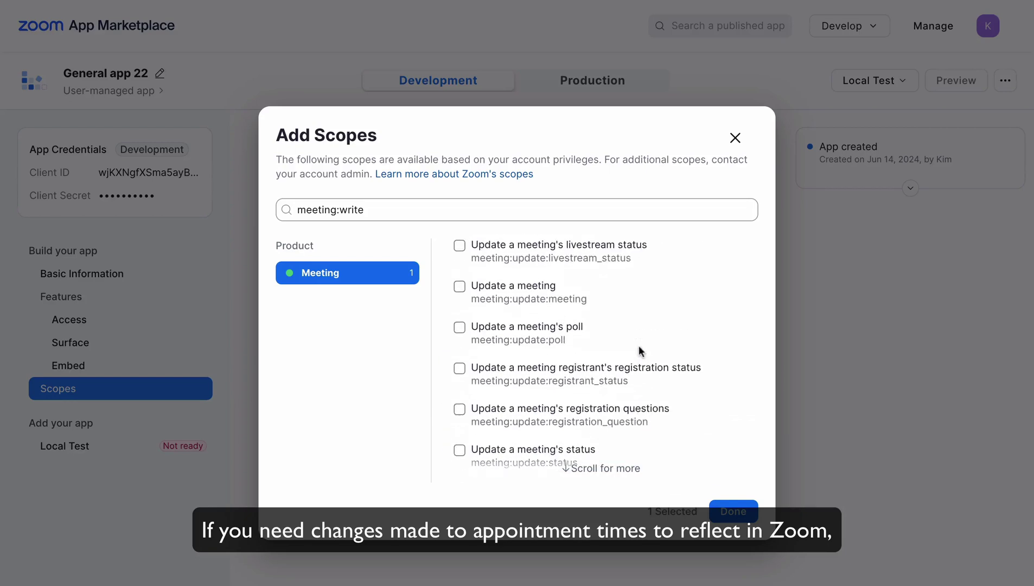
scroll(640, 350, up, 1)
click(610, 335)
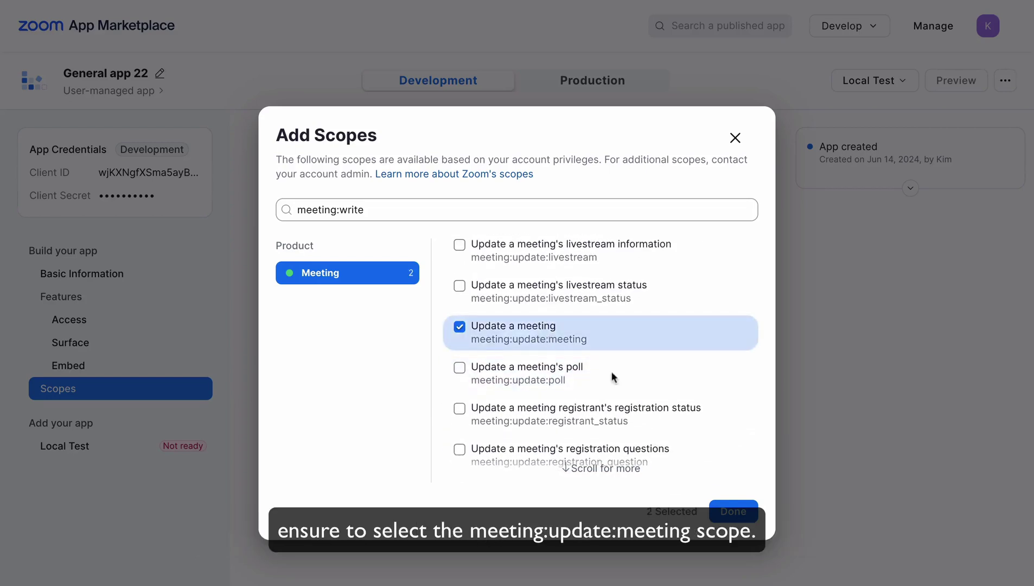
click(733, 512)
scroll(824, 461, down, 1)
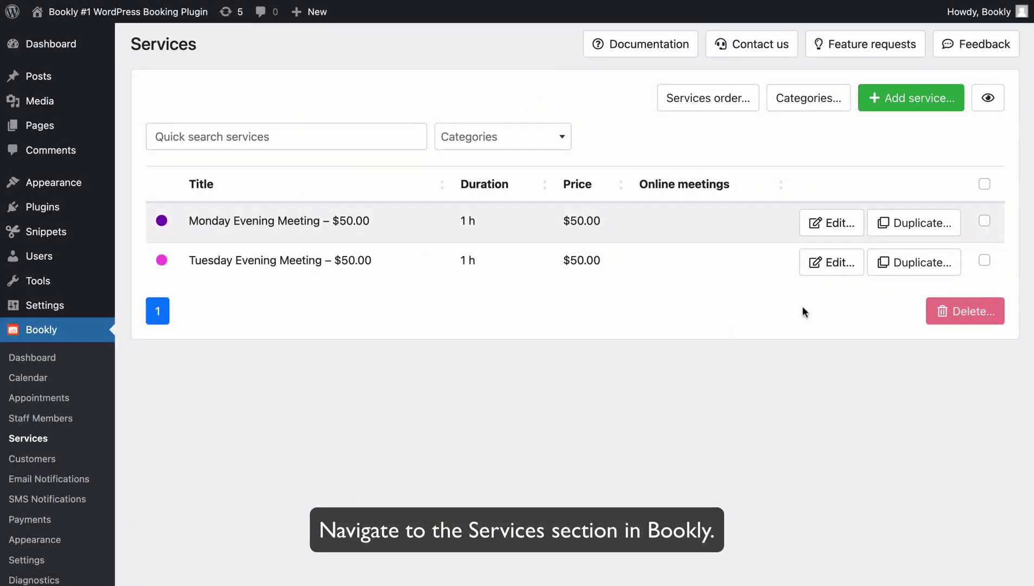
- Set Monday Evening Meeting's Create online meetings option to Zoom and save the service
click(854, 227)
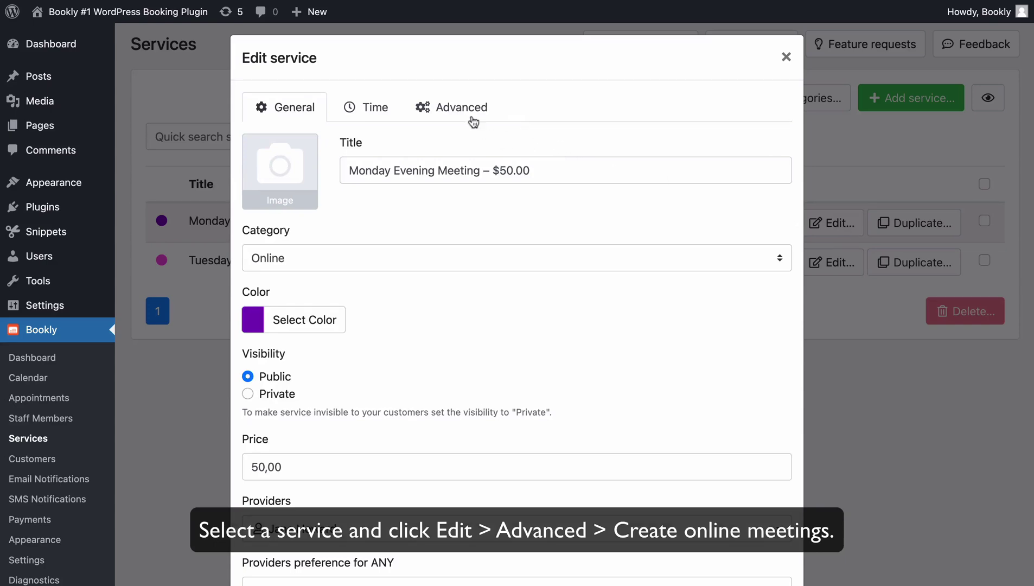
click(472, 117)
click(508, 175)
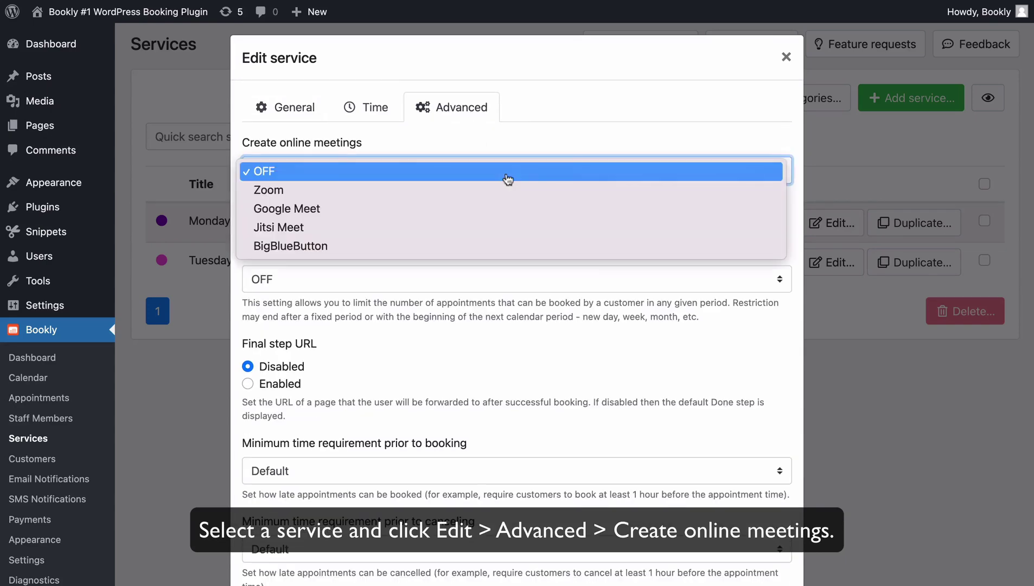
click(511, 190)
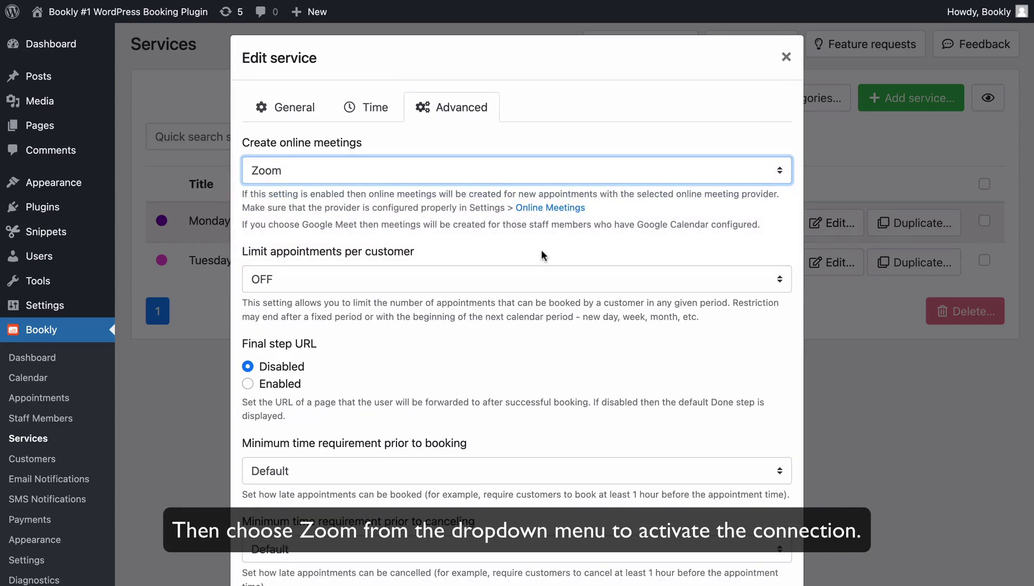
scroll(545, 257, down, 2)
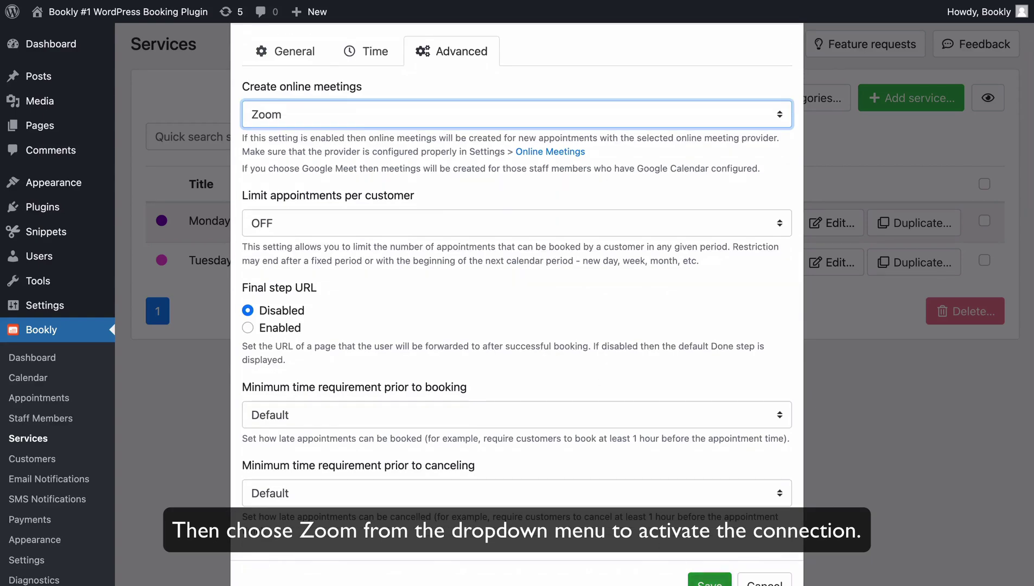
click(708, 579)
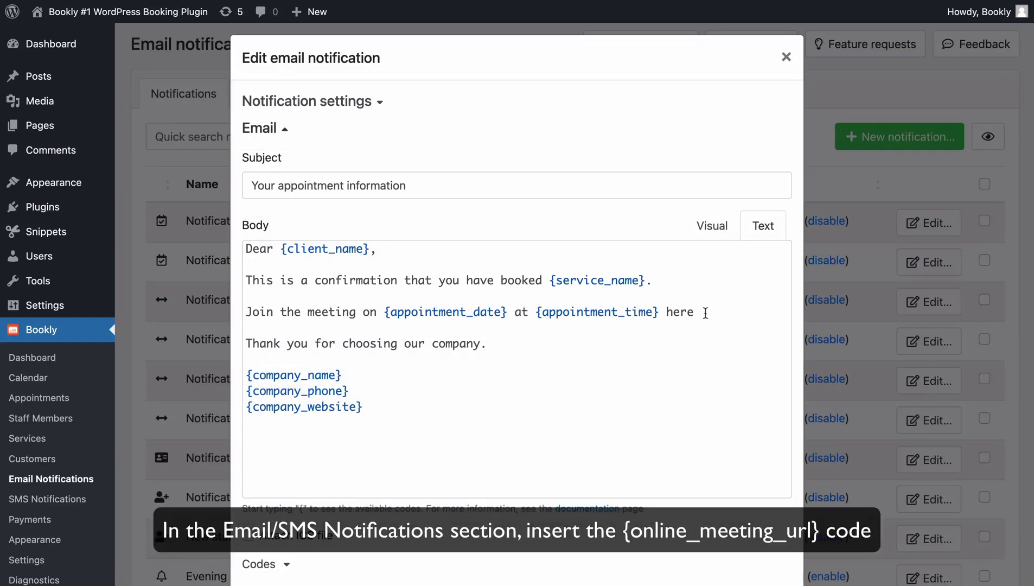
- End the email body's 'Join the meeting … here' sentence with {online_meeting_url} and a period
text(onl)
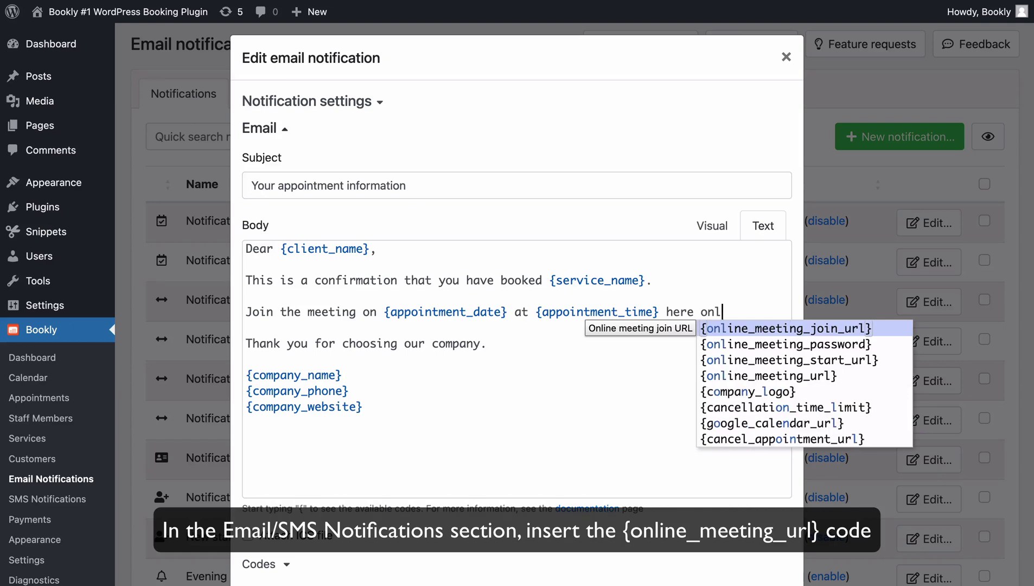
click(760, 376)
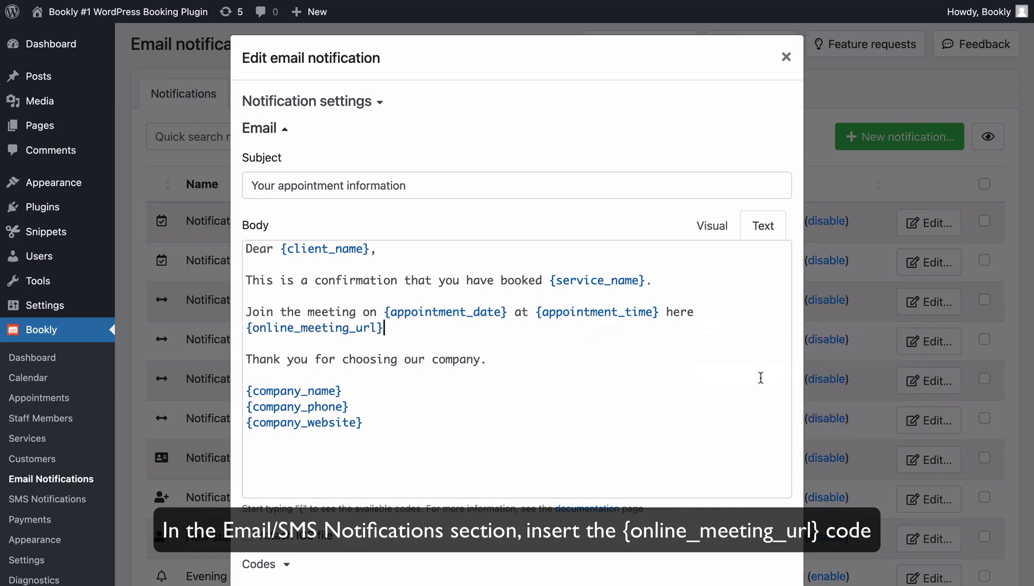
text(.)
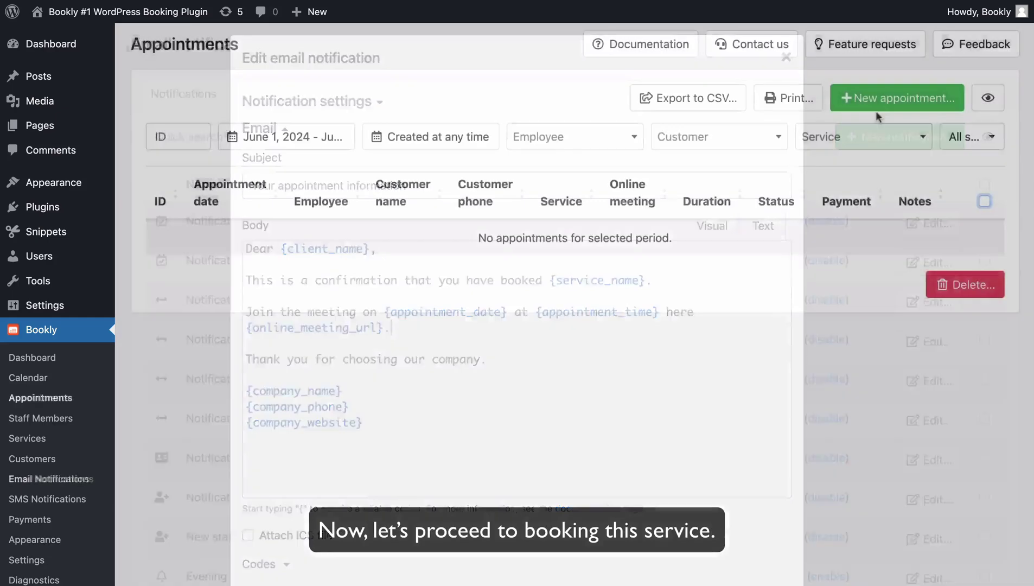
- Book a June 17, 2024 appointment with the first staff member and a customer, then reopen it
click(898, 97)
click(762, 138)
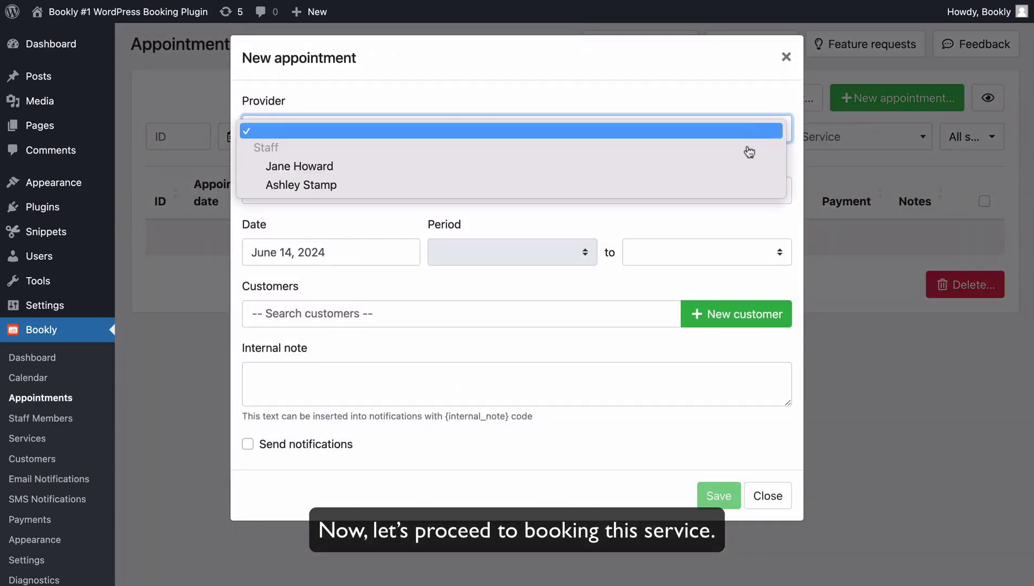
click(741, 169)
click(367, 307)
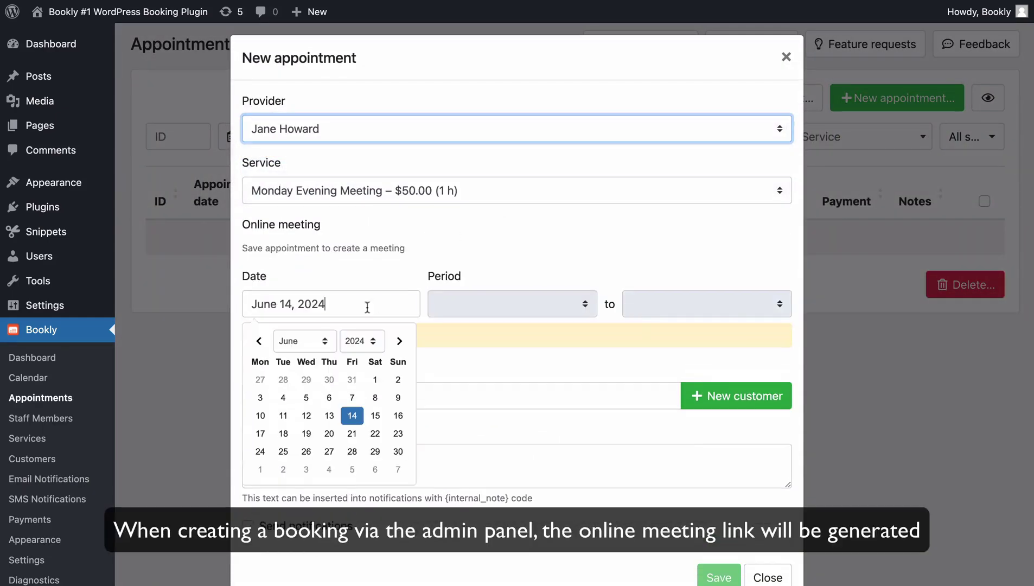
click(260, 433)
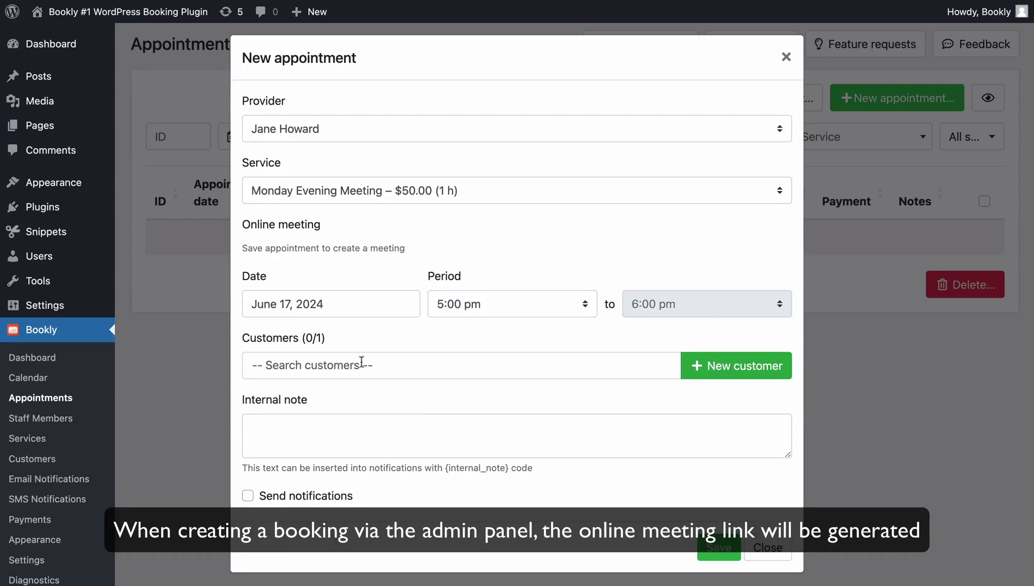
click(380, 361)
click(369, 418)
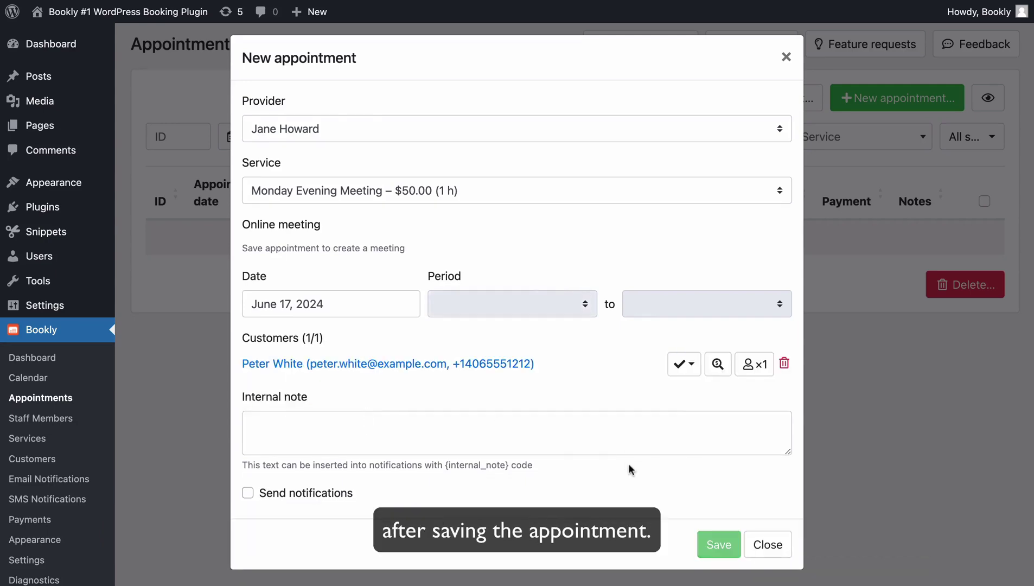
click(712, 544)
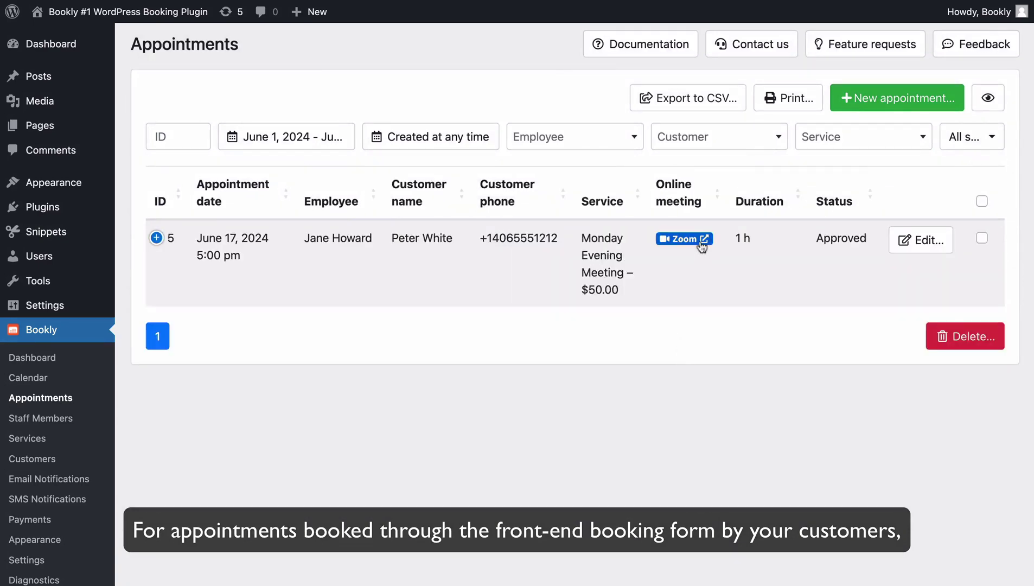
click(929, 248)
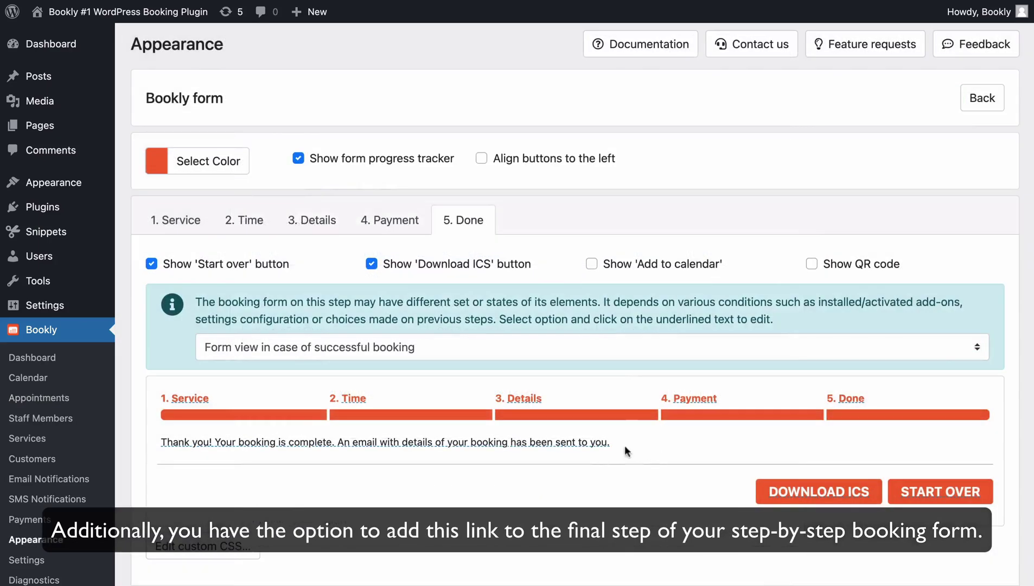
- Add a new line 'Join here: {online_meeting_url}' to the Done step's thank-you text
click(601, 445)
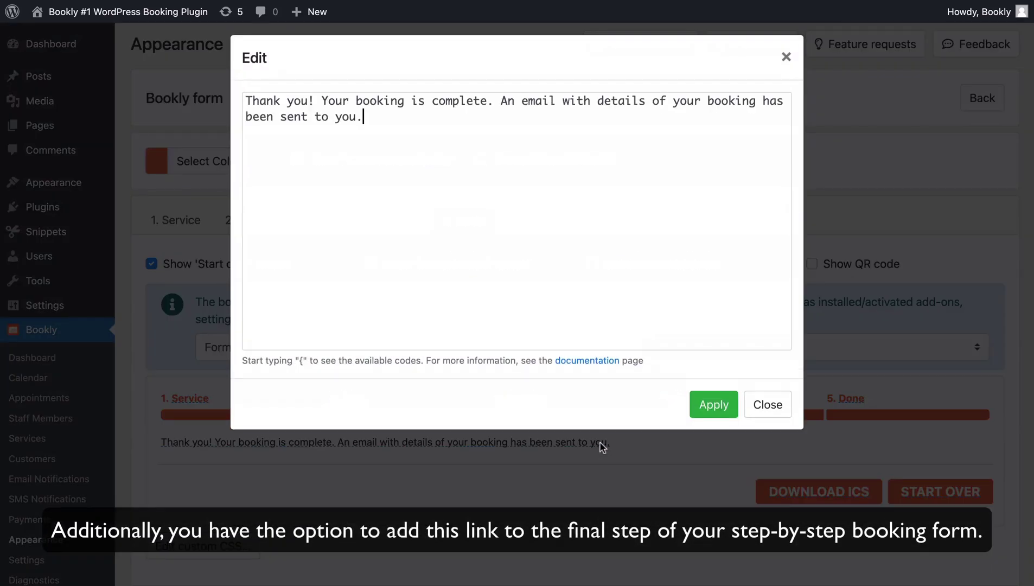
key(Return)
text(Join here: onli)
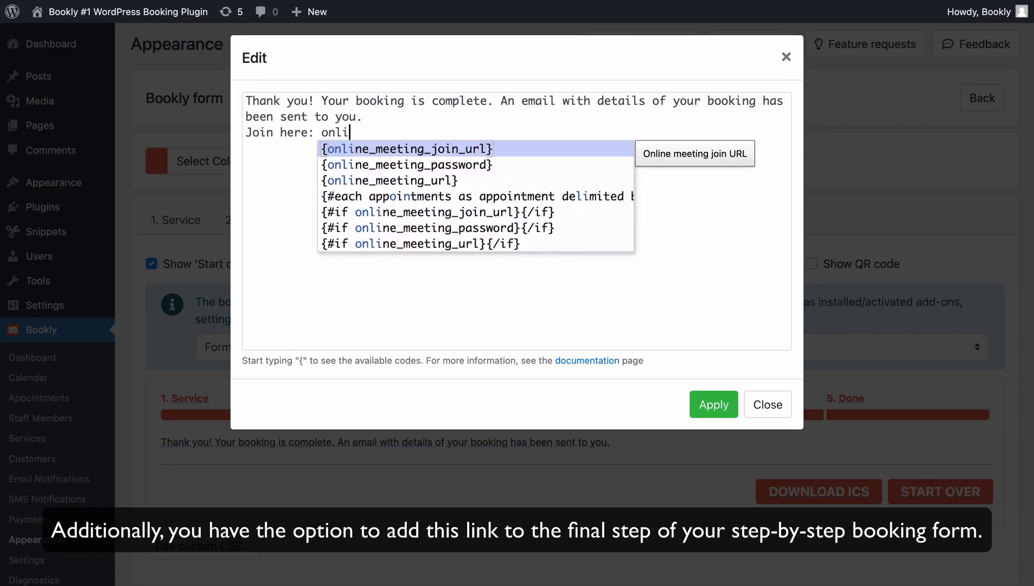
click(430, 181)
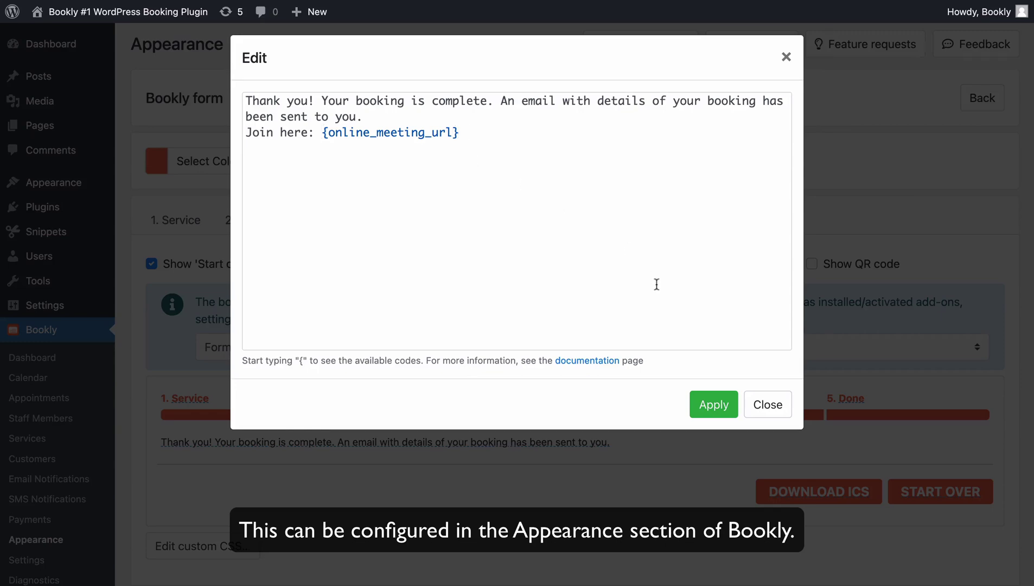